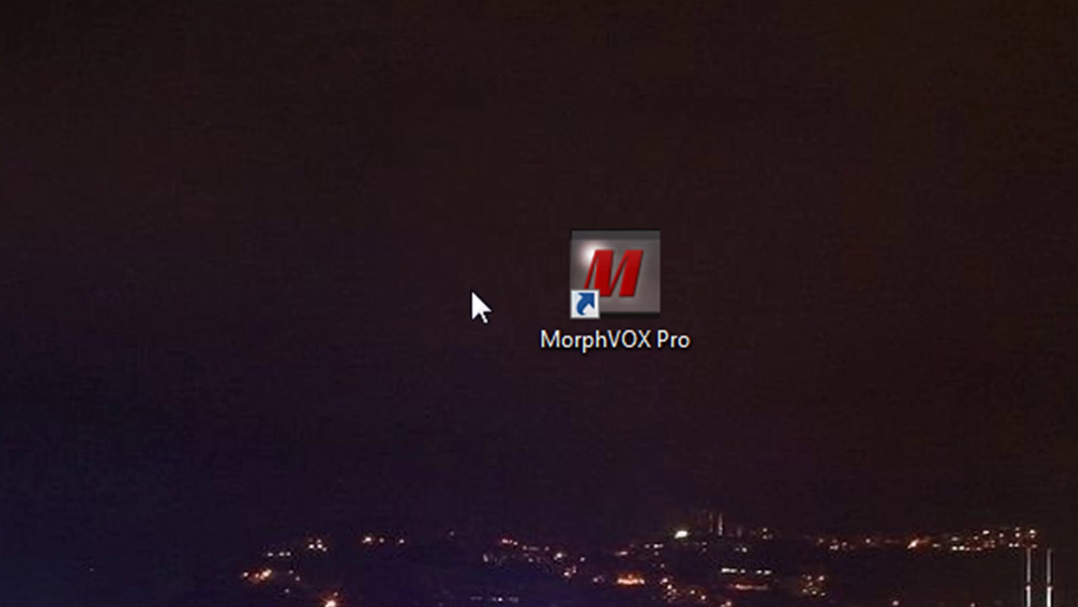
pyautogui.moveTo(313, 89); pyautogui.dragTo(404, 271)
pyautogui.moveTo(361, 142); pyautogui.dragTo(621, 421)
pyautogui.moveTo(982, 546); pyautogui.dragTo(365, 100)
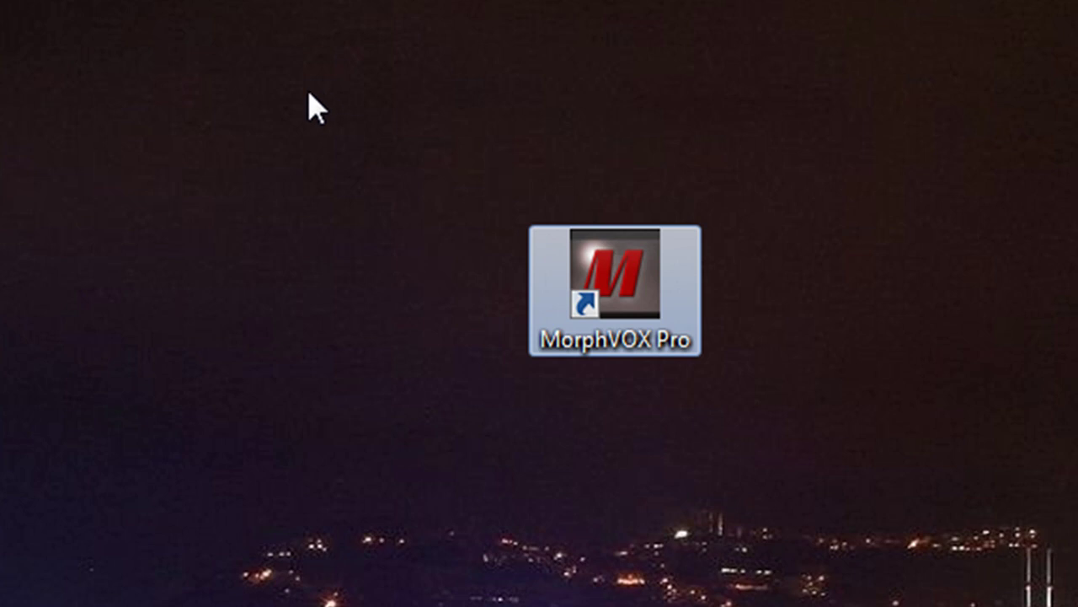
pyautogui.click(337, 95)
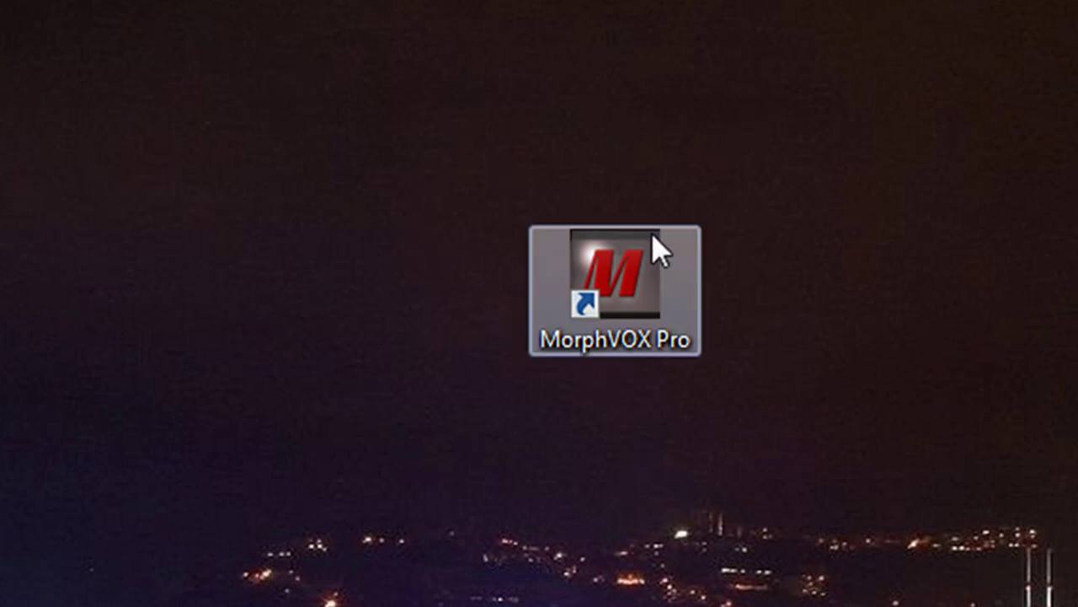
pyautogui.moveTo(467, 163); pyautogui.dragTo(753, 433)
pyautogui.click(753, 432)
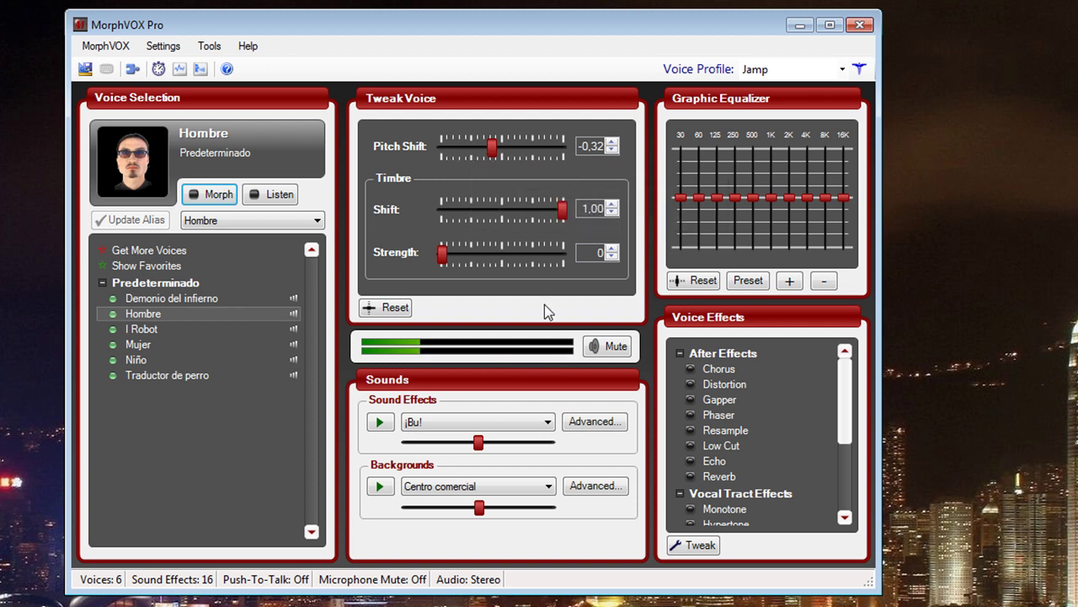
# Look through the preset voices I Robot, Hombre, Mujer, Niño and Demonio del infierno and examine their pitch, timbre and effect settings
pyautogui.click(174, 328)
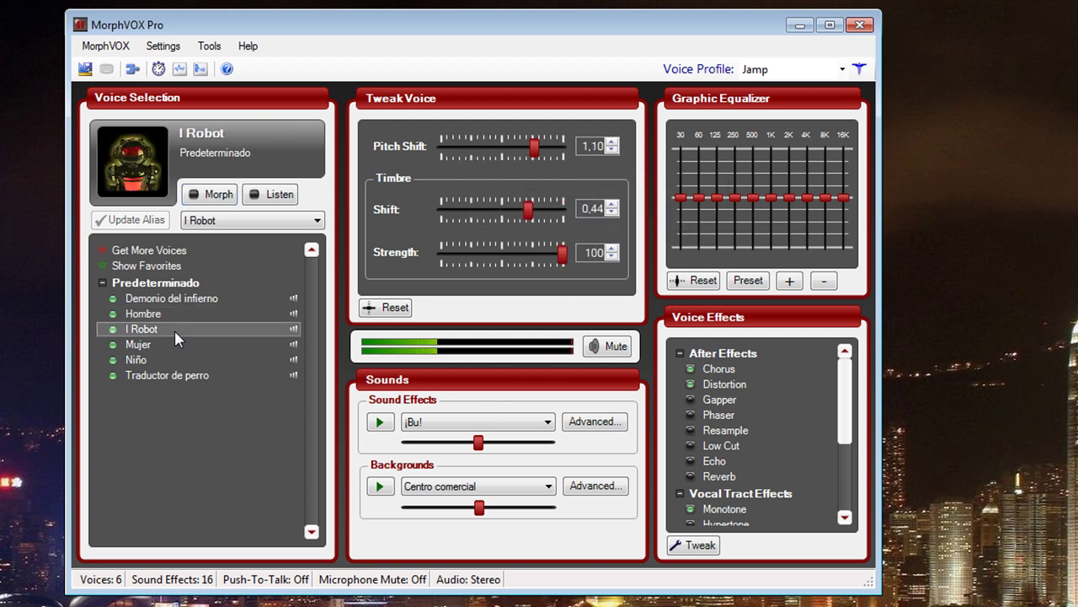
pyautogui.click(173, 313)
pyautogui.click(173, 299)
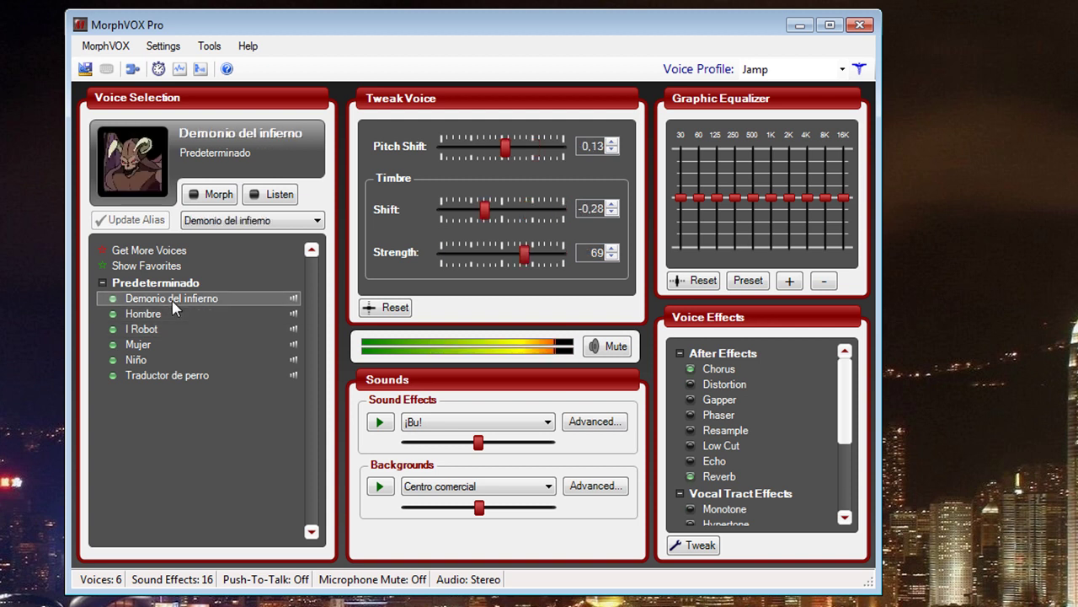
pyautogui.click(173, 329)
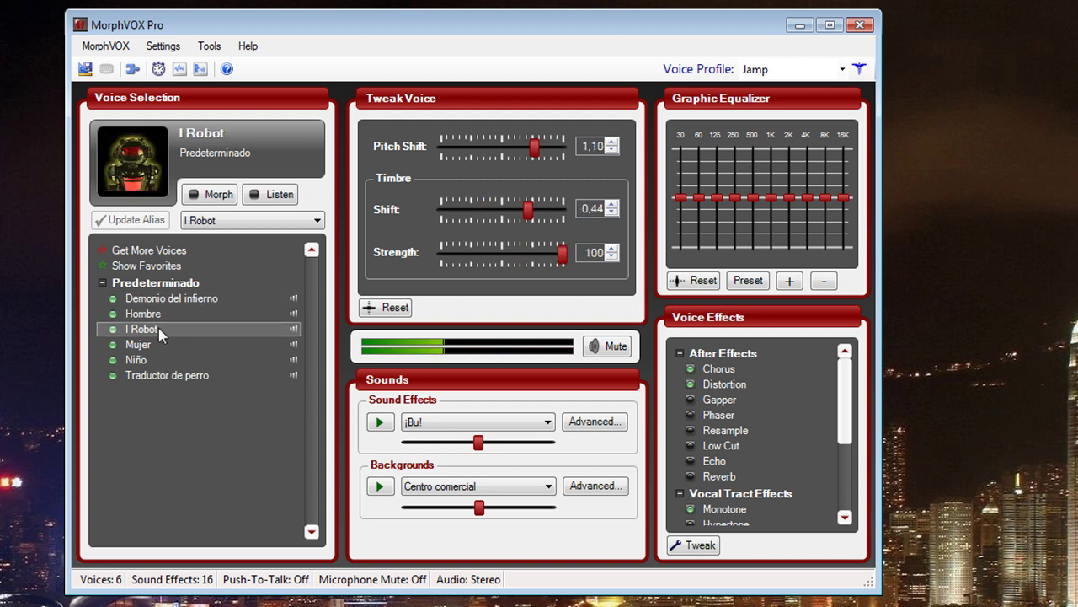
pyautogui.click(162, 314)
pyautogui.click(163, 328)
pyautogui.click(163, 344)
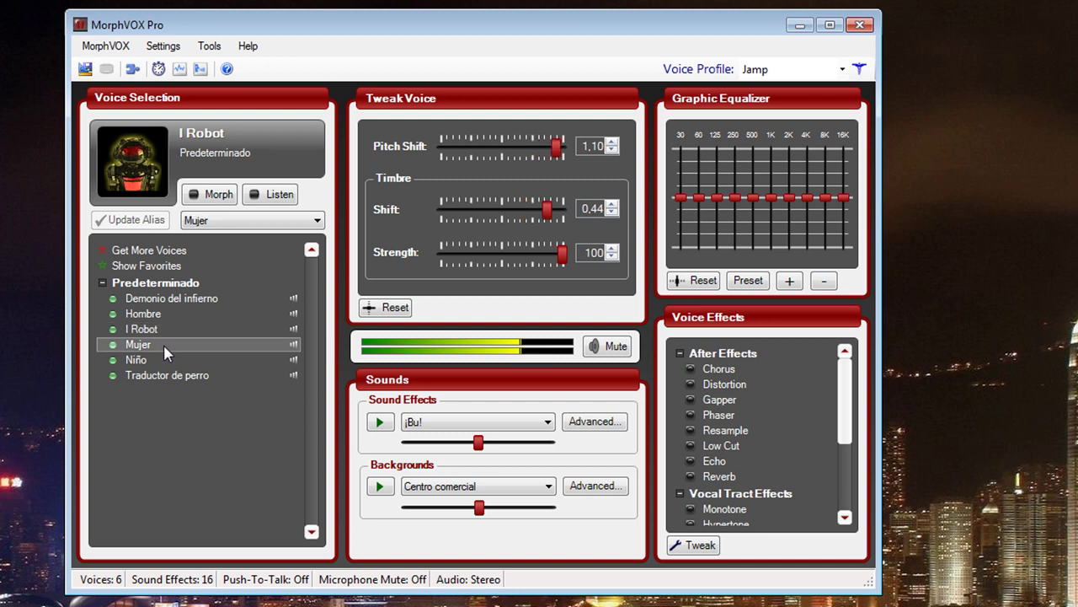
pyautogui.click(164, 359)
pyautogui.click(180, 301)
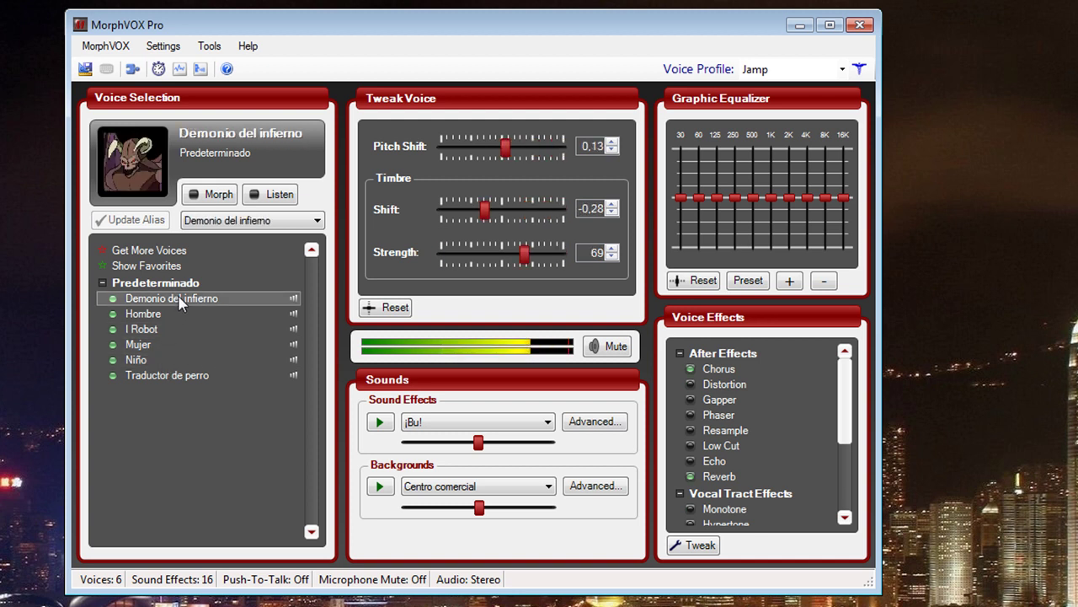
pyautogui.click(190, 341)
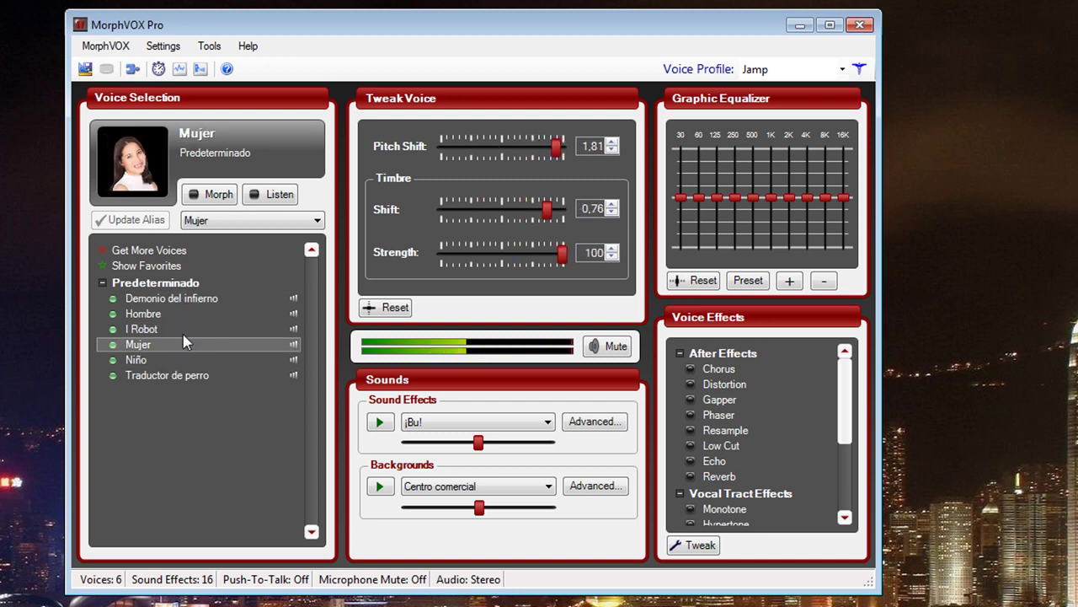
pyautogui.click(180, 318)
pyautogui.click(178, 301)
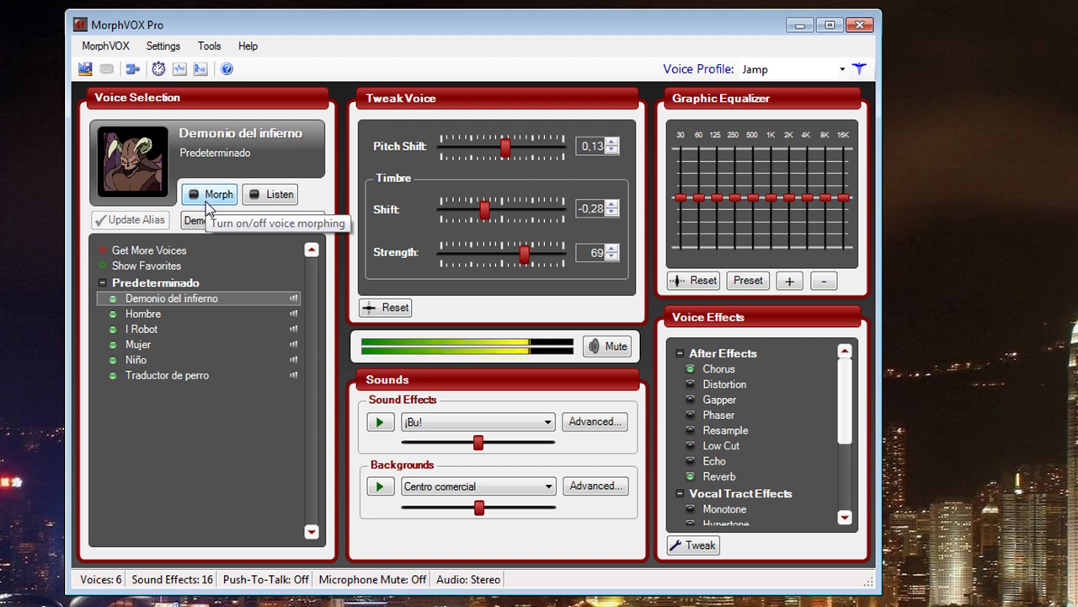
# Turn on voice morphing, try the Niño voice and return to the Hombre voice
pyautogui.click(177, 310)
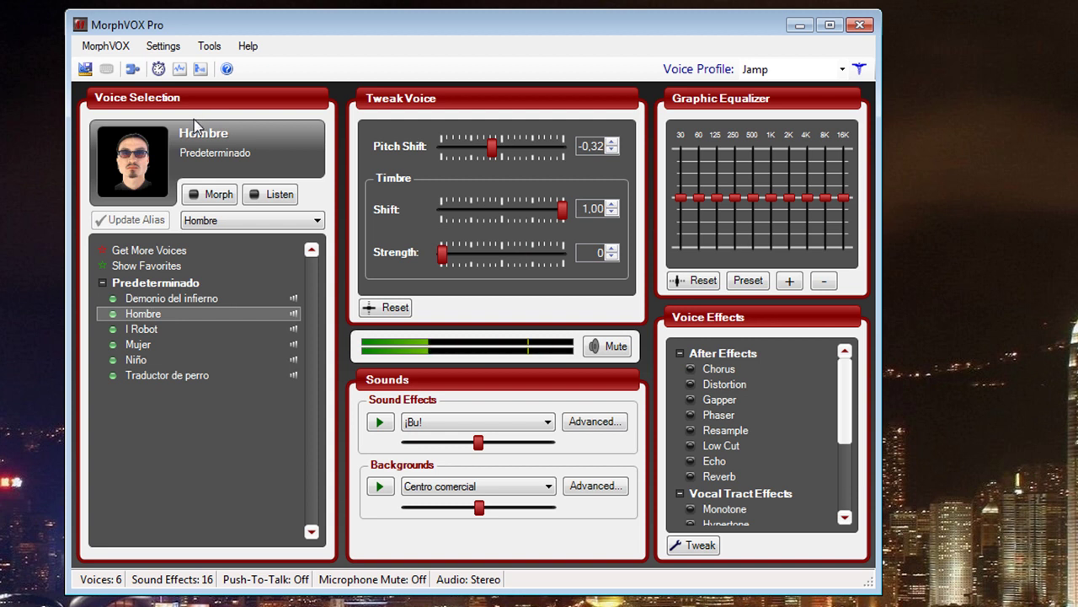
pyautogui.click(212, 194)
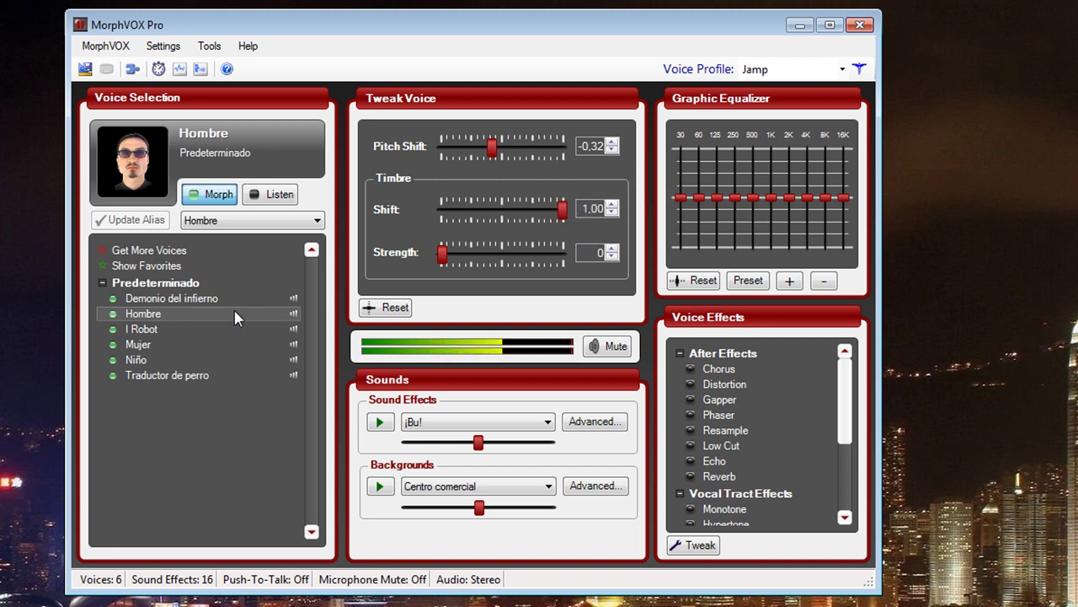
pyautogui.click(191, 367)
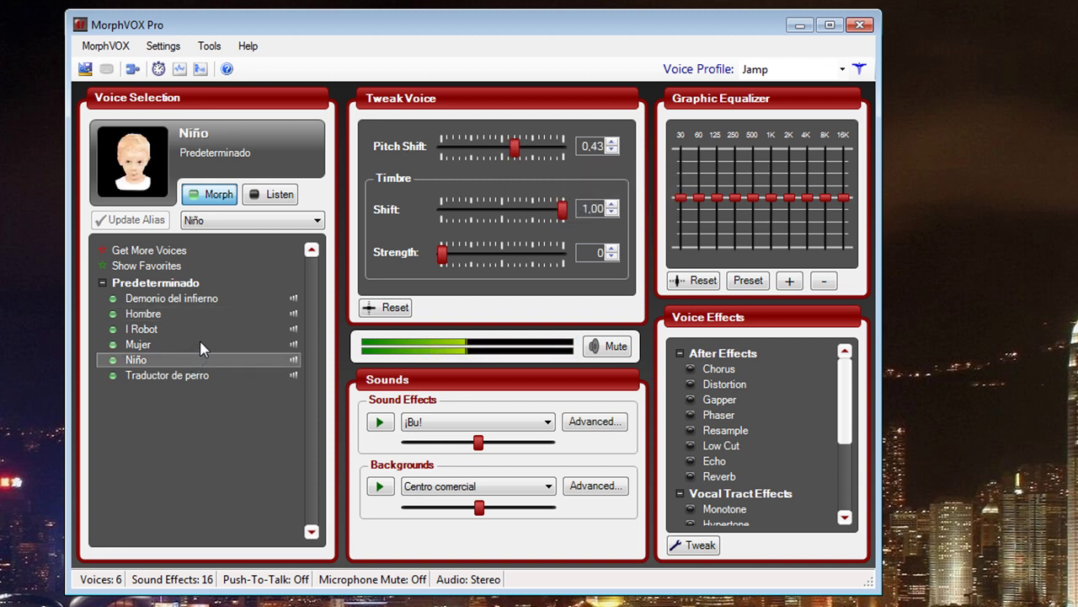
pyautogui.click(197, 312)
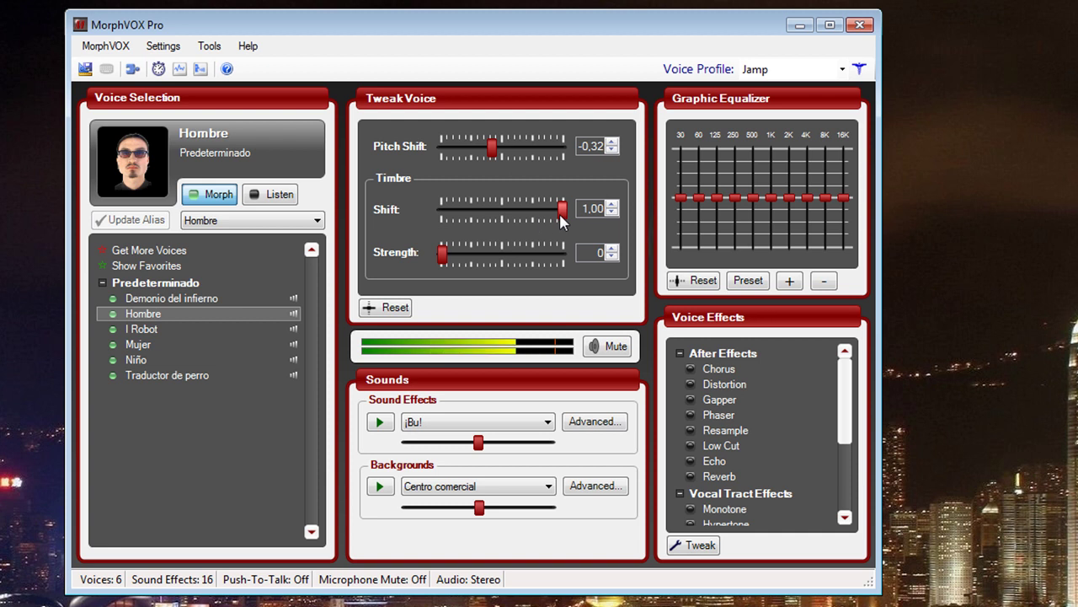
# Set the Hombre voice's pitch shift to 0,73 and adjust the equalizer, raising 30, 4K and 16K and slightly lowering 500
pyautogui.moveTo(560, 213)
pyautogui.mouseDown()
pyautogui.moveTo(429, 227)
pyautogui.moveTo(449, 215)
pyautogui.moveTo(563, 212)
pyautogui.mouseUp()
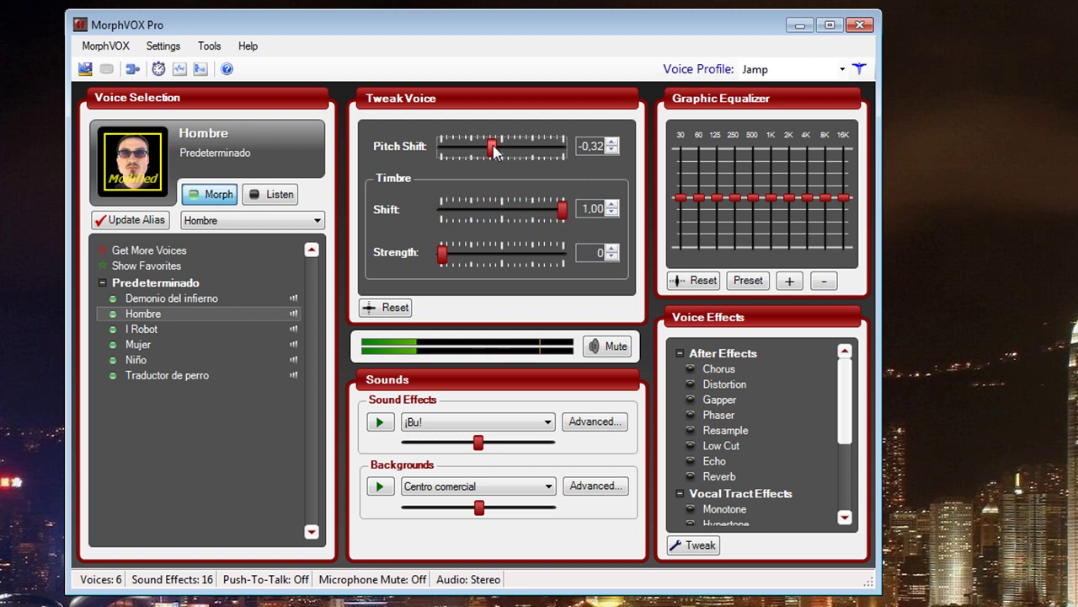
pyautogui.moveTo(489, 149); pyautogui.dragTo(525, 152)
pyautogui.moveTo(681, 197); pyautogui.dragTo(681, 184)
pyautogui.moveTo(845, 196); pyautogui.dragTo(755, 204)
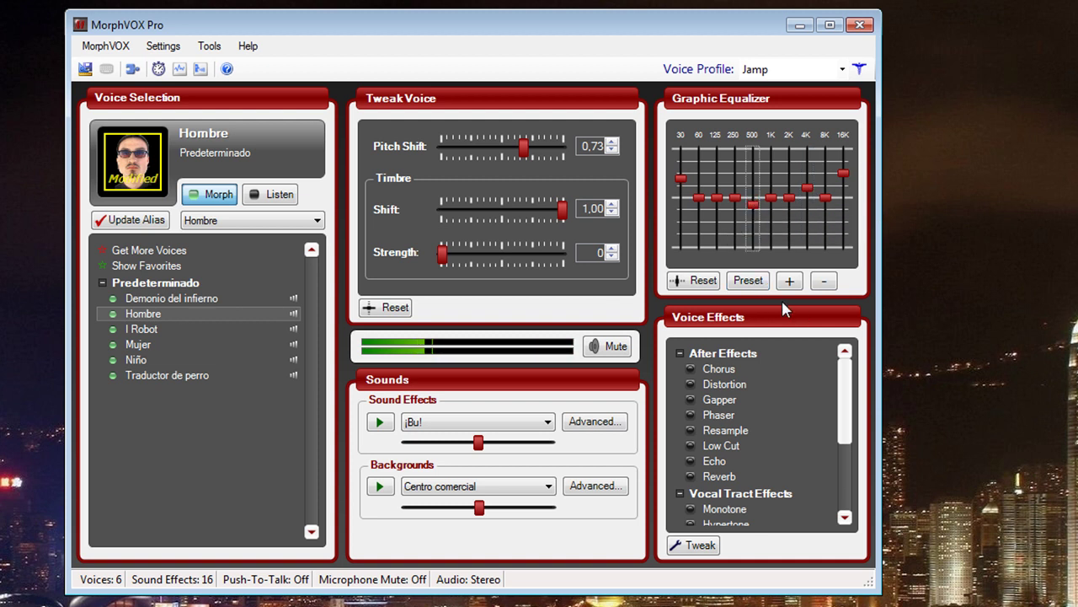
# Play the ¡Bu! sound effect and replace it with Cucú, leaving voice morphing turned off
pyautogui.click(376, 424)
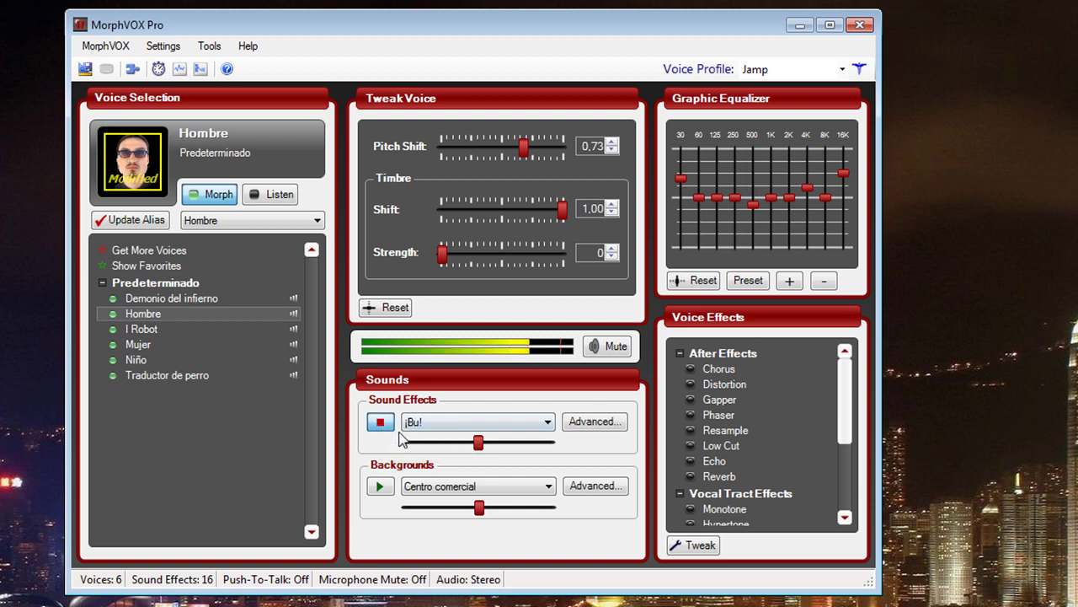
pyautogui.click(383, 421)
pyautogui.click(455, 422)
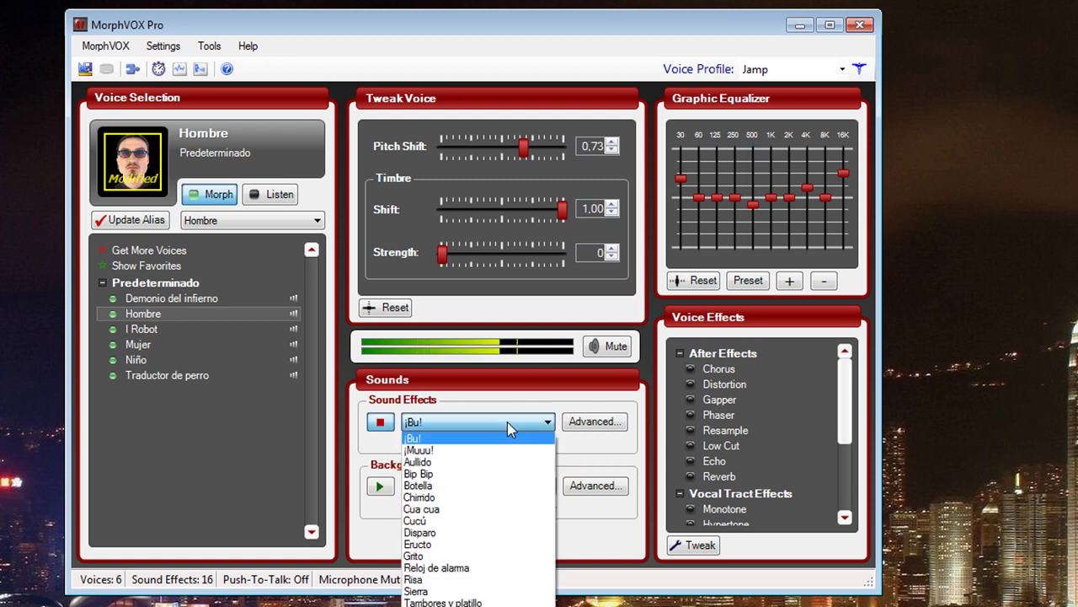
pyautogui.click(491, 510)
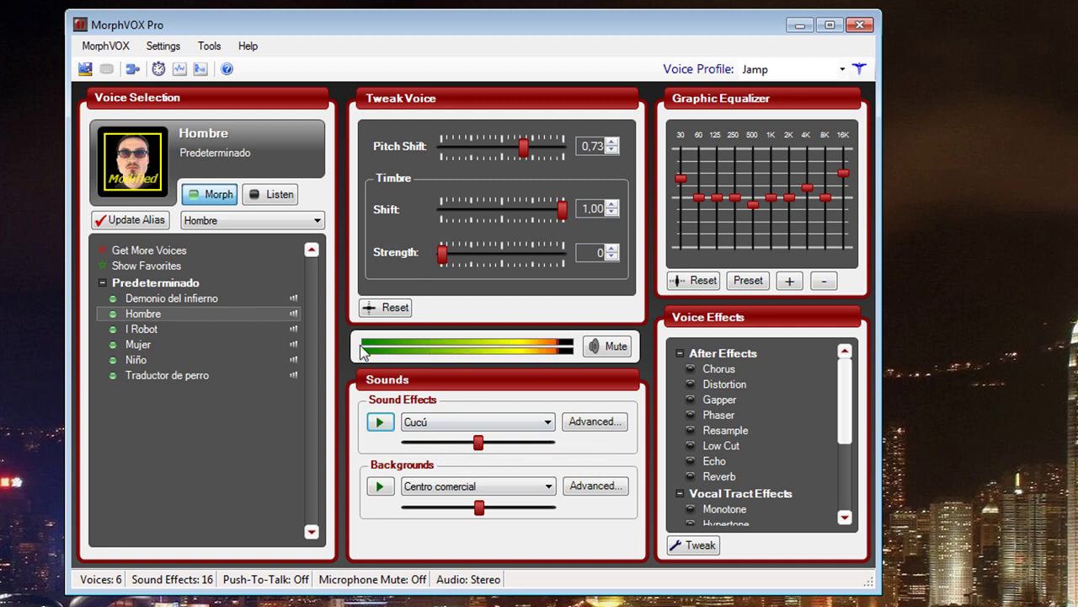
pyautogui.click(213, 199)
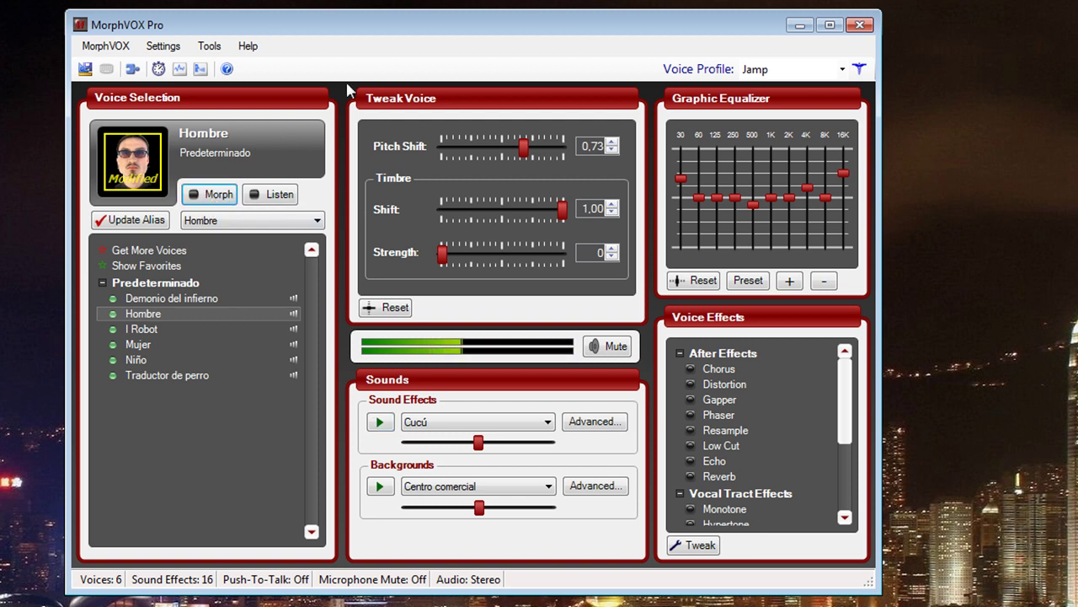
# Assign F11 as the Toggle Morphing key in the Key Mappings preferences and save the preferences
pyautogui.click(168, 51)
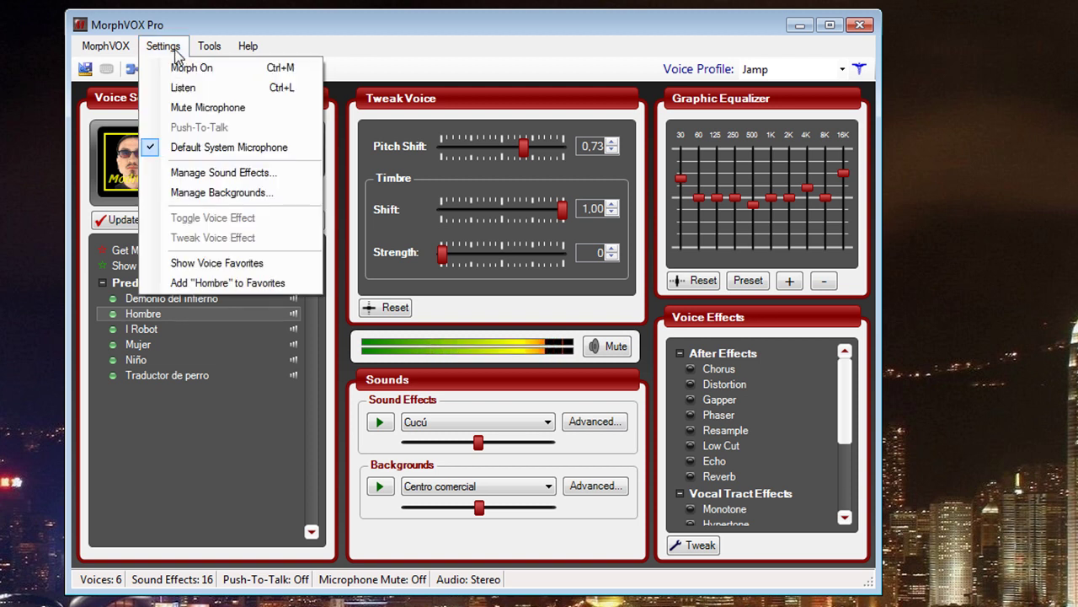
pyautogui.moveTo(126, 48)
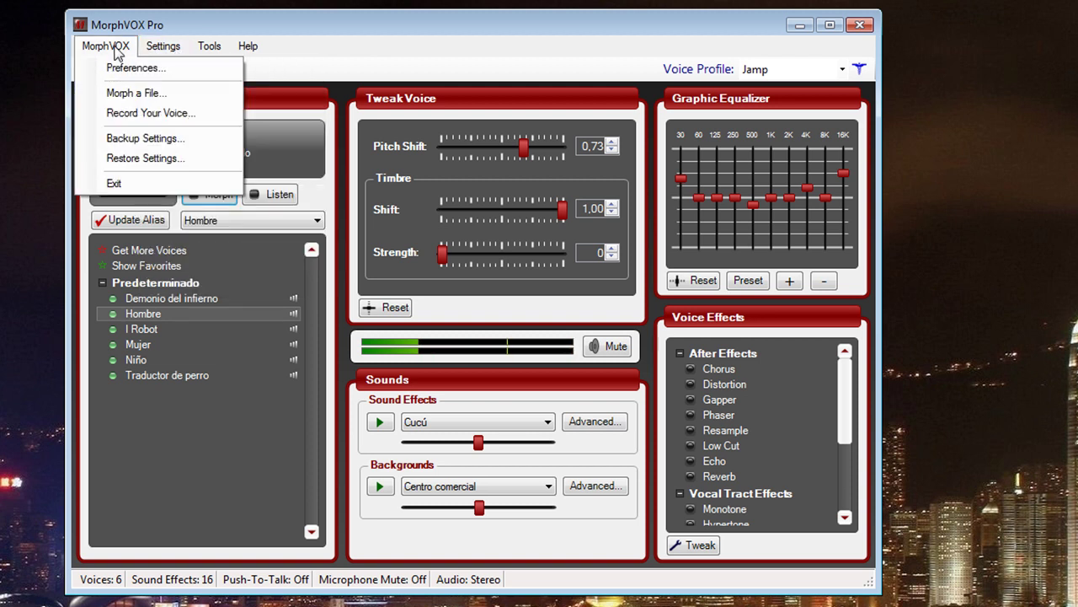
pyautogui.click(135, 70)
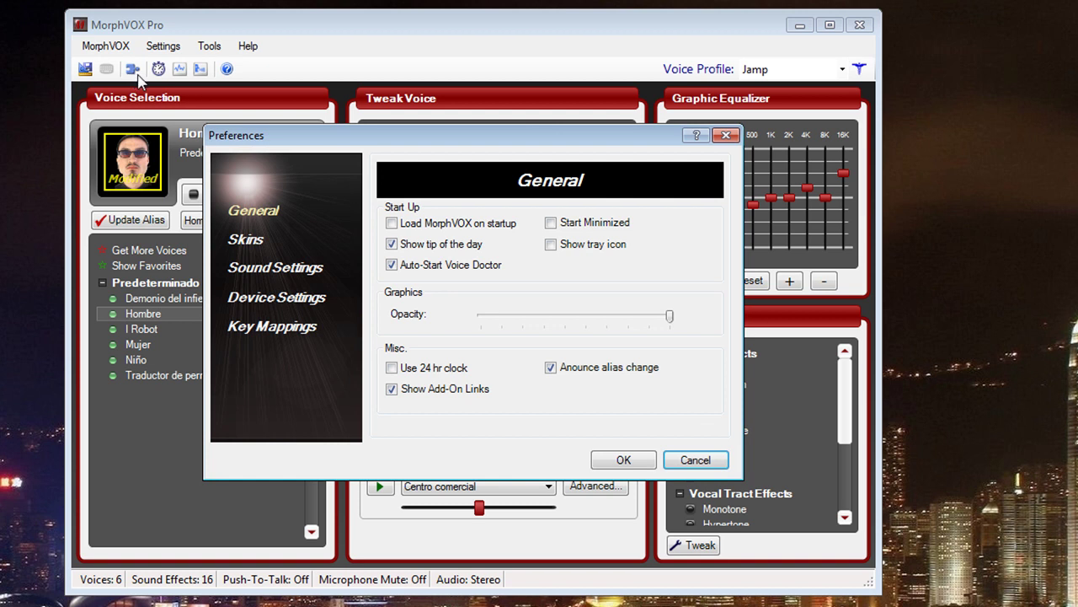
pyautogui.click(265, 305)
pyautogui.click(272, 331)
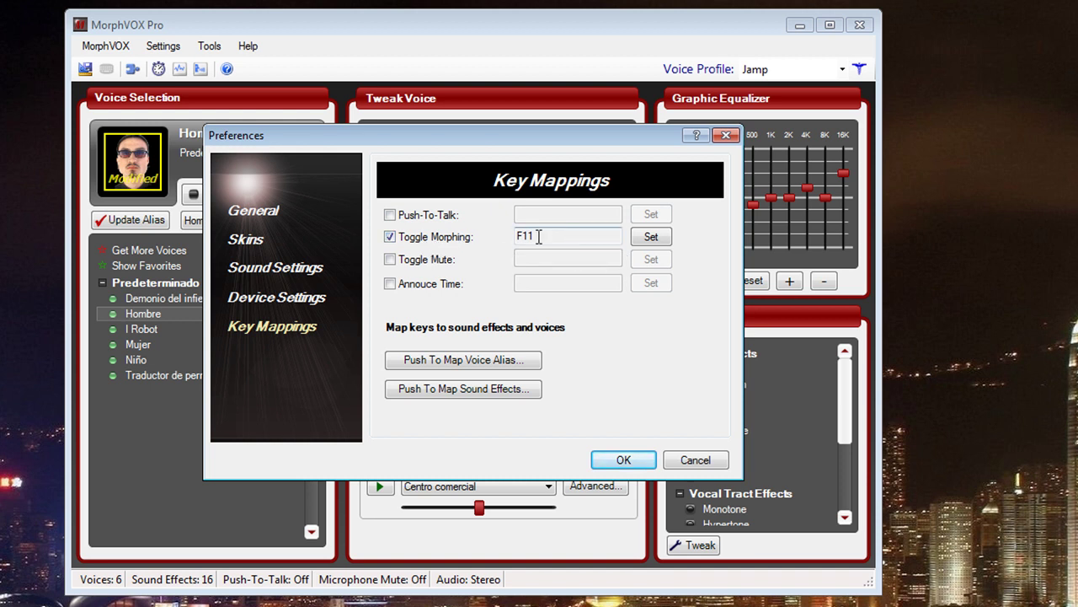
pyautogui.click(652, 238)
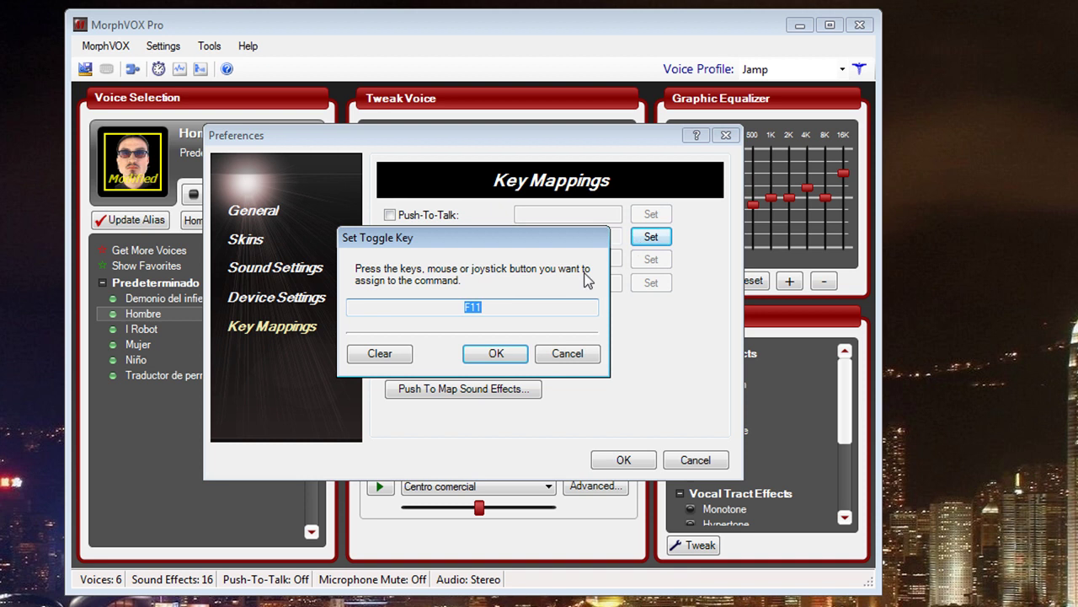
pyautogui.click(508, 352)
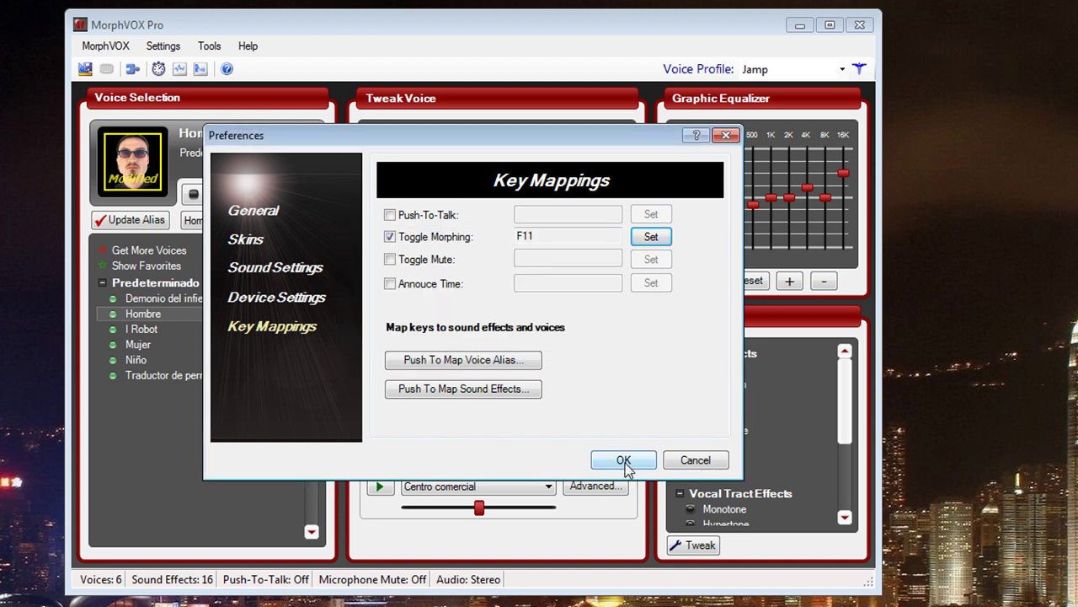
pyautogui.click(623, 462)
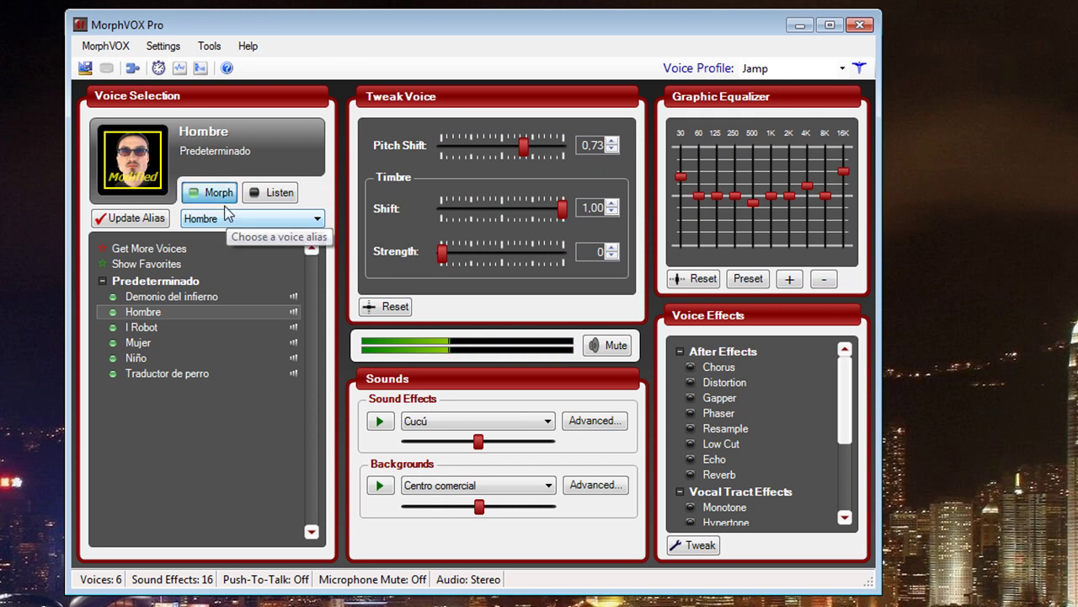
# Switch voice morphing off and shift the program window slightly on the desktop
pyautogui.click(226, 200)
pyautogui.click(227, 202)
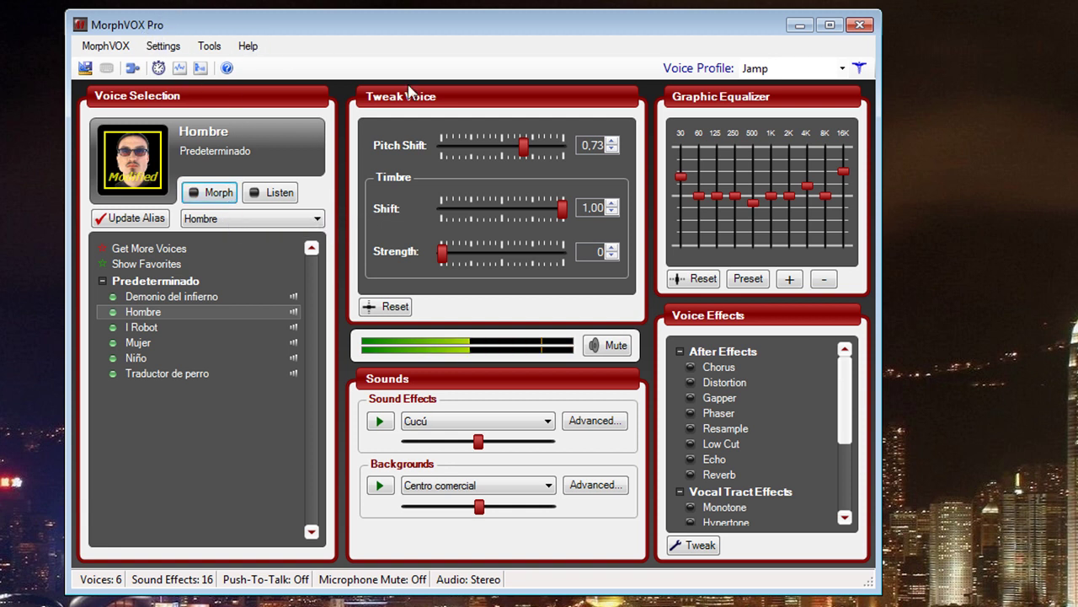
pyautogui.moveTo(115, 25)
pyautogui.mouseDown()
pyautogui.moveTo(130, 24)
pyautogui.moveTo(119, 30)
pyautogui.mouseUp()
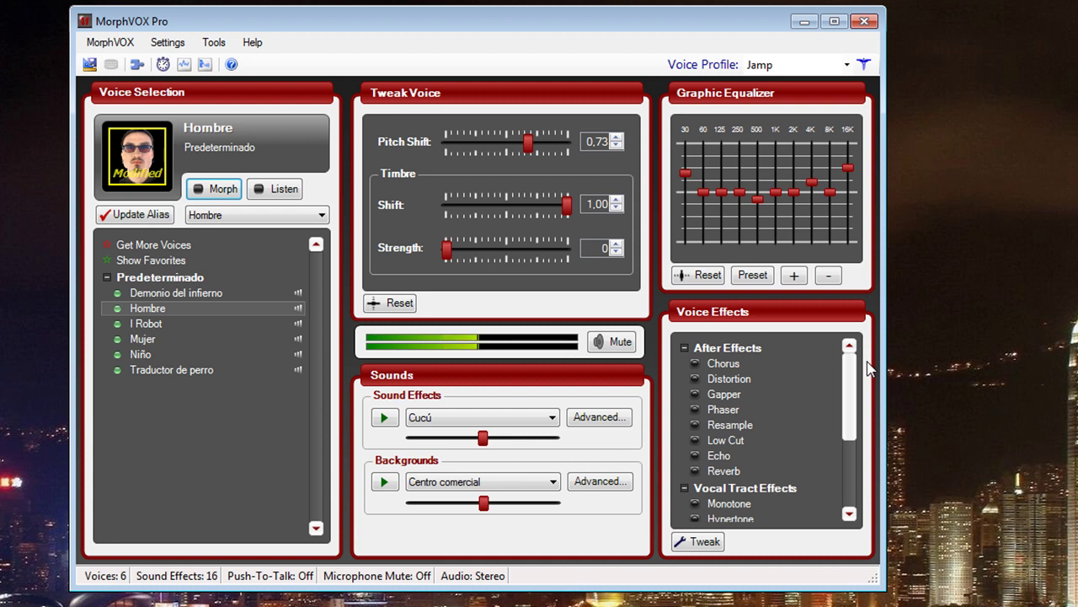
# Collapse the After Effects and Vocal Tract Effects groups in the voice effects list and clear the voice selection
pyautogui.moveTo(868, 369); pyautogui.dragTo(841, 335)
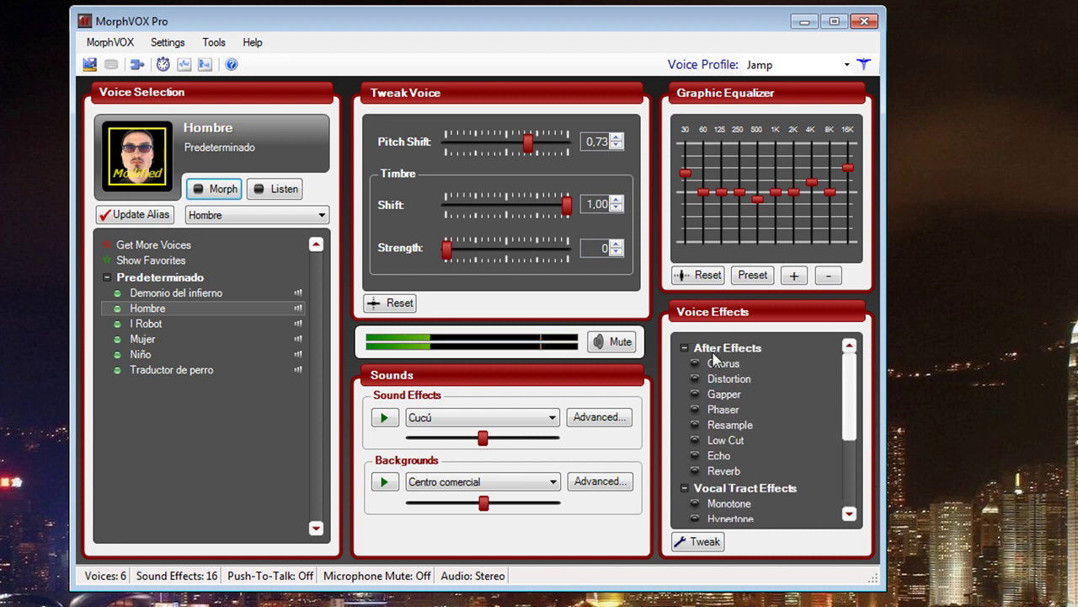
pyautogui.click(684, 347)
pyautogui.click(685, 366)
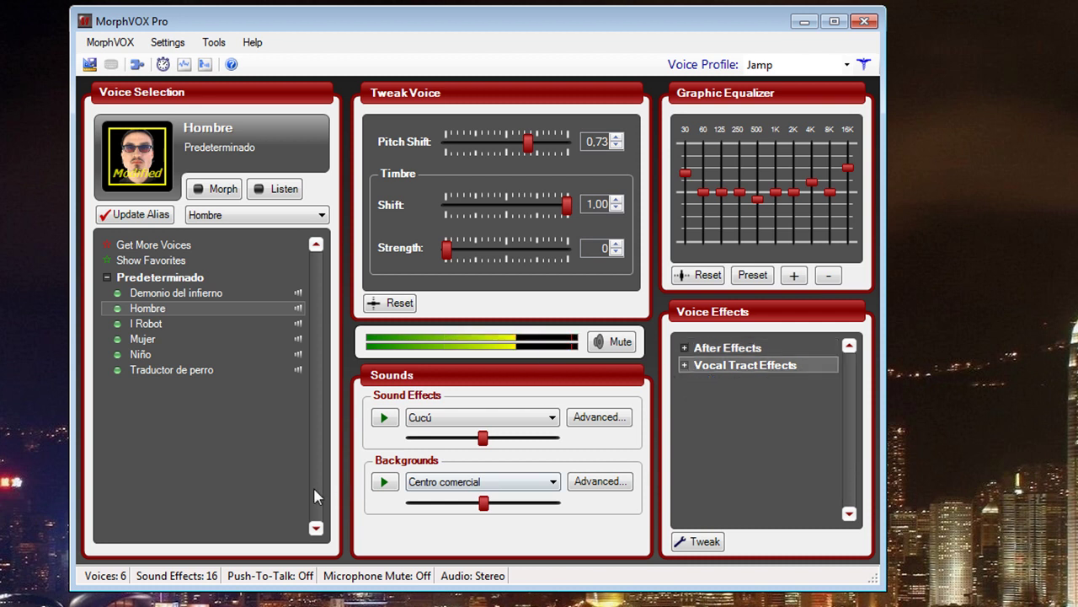
pyautogui.click(236, 449)
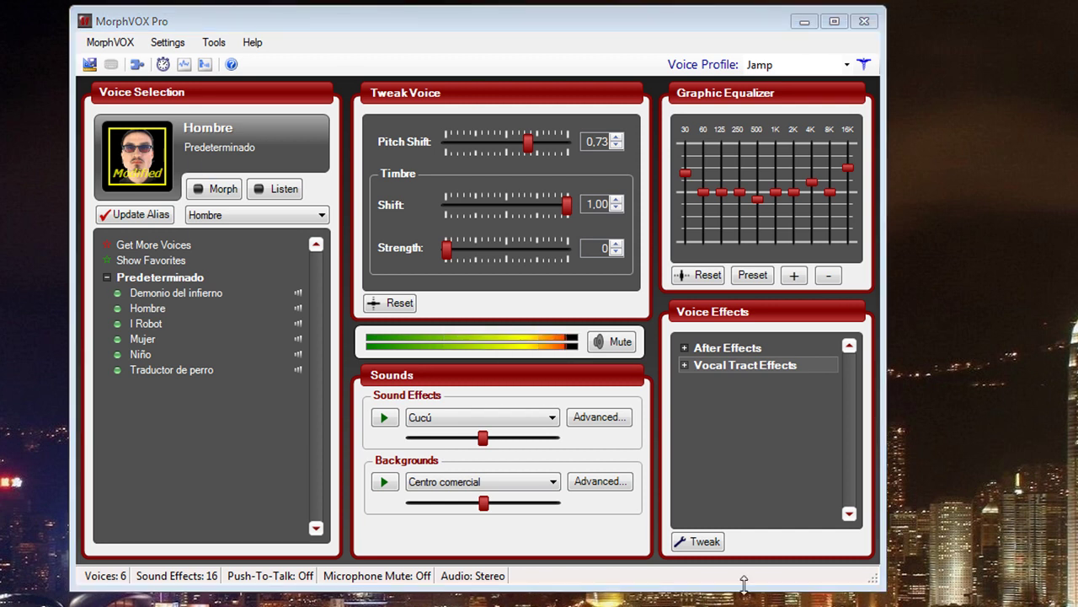
# Check the Realtek and Screaming Bee Audio microphones in the Windows recording devices and accept with the Screaming Bee Audio microphone as default
pyautogui.moveTo(0, 1); pyautogui.dragTo(432, 88)
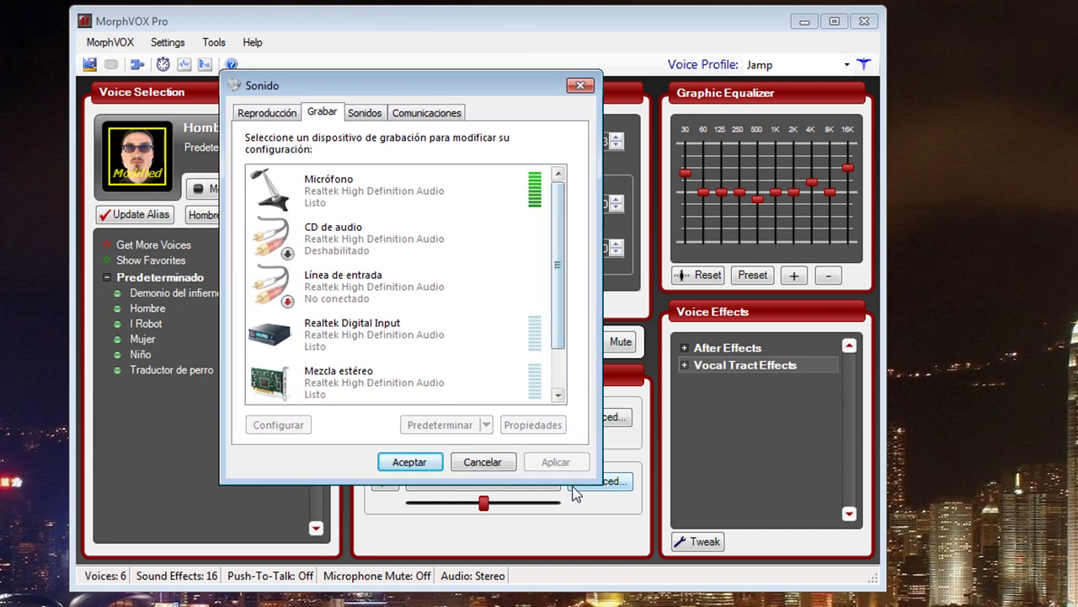
pyautogui.moveTo(567, 300); pyautogui.dragTo(560, 345)
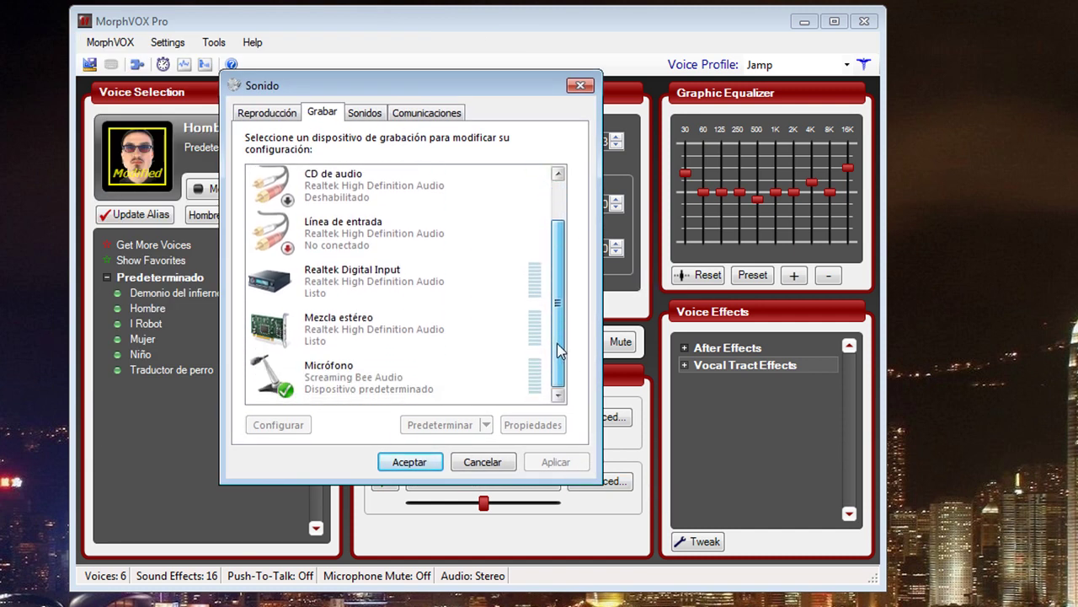
pyautogui.click(351, 392)
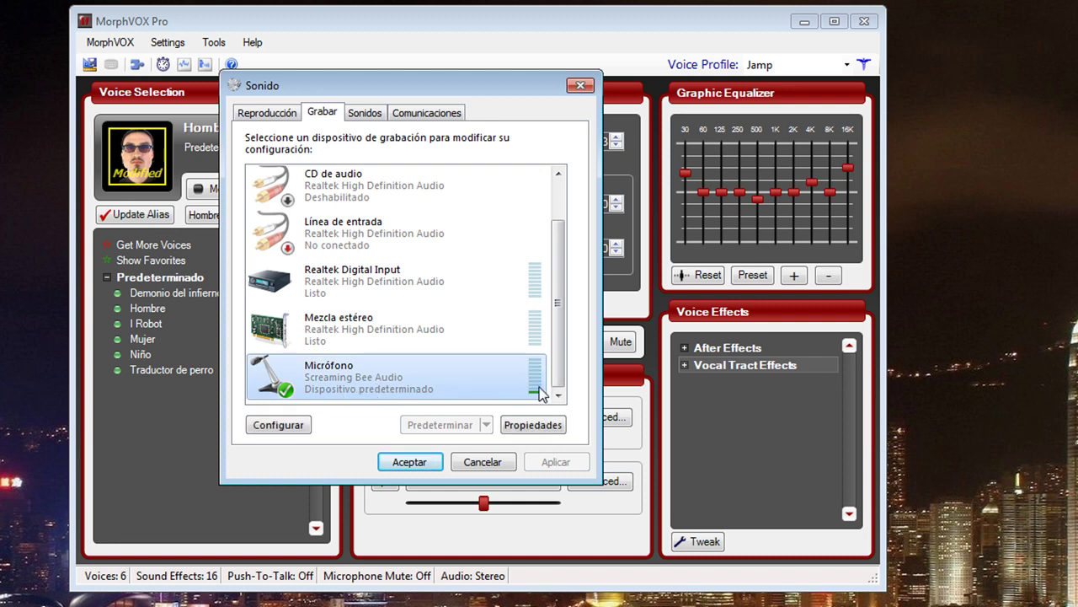
pyautogui.moveTo(561, 381); pyautogui.dragTo(576, 275)
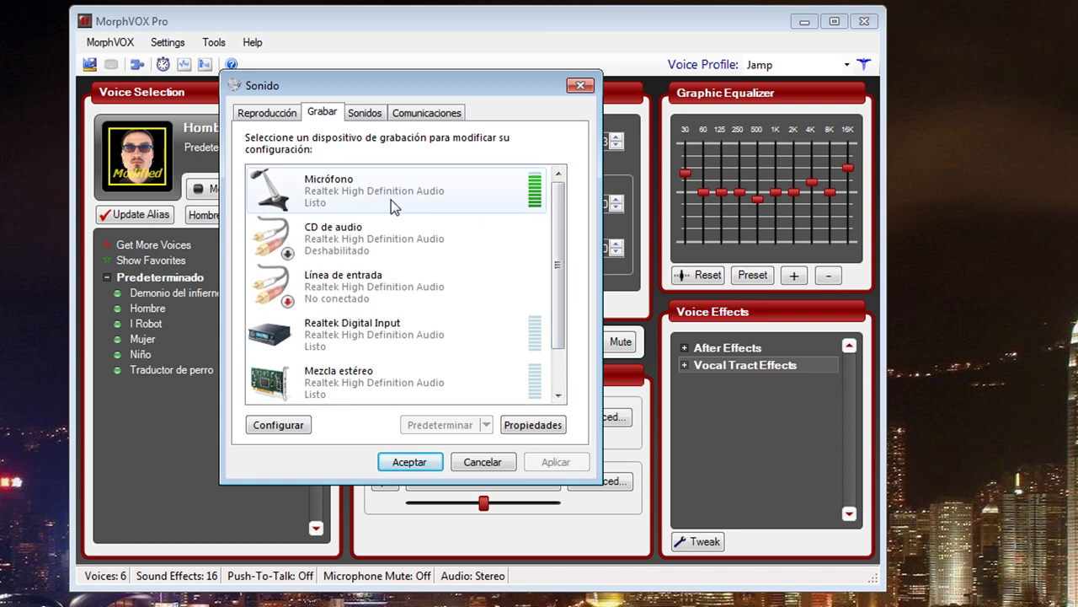
pyautogui.click(340, 193)
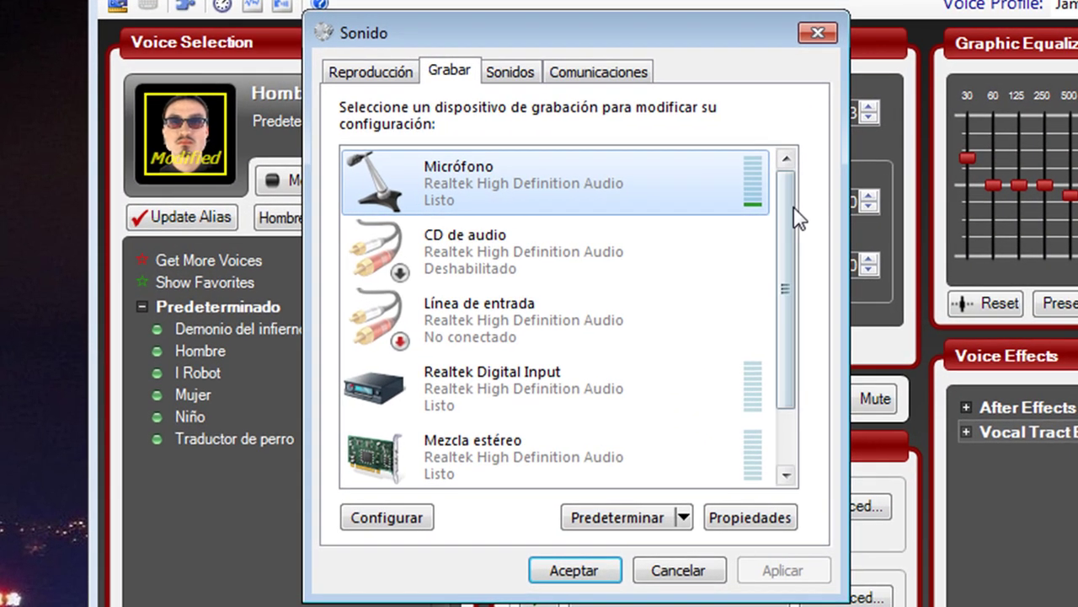
pyautogui.moveTo(679, 214); pyautogui.dragTo(670, 317)
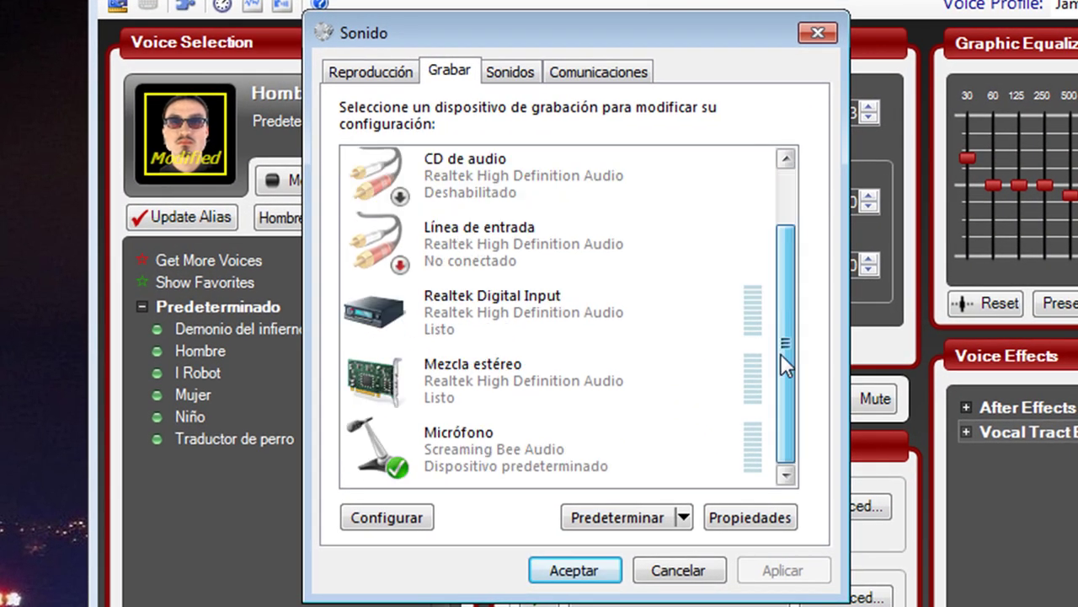
pyautogui.click(428, 458)
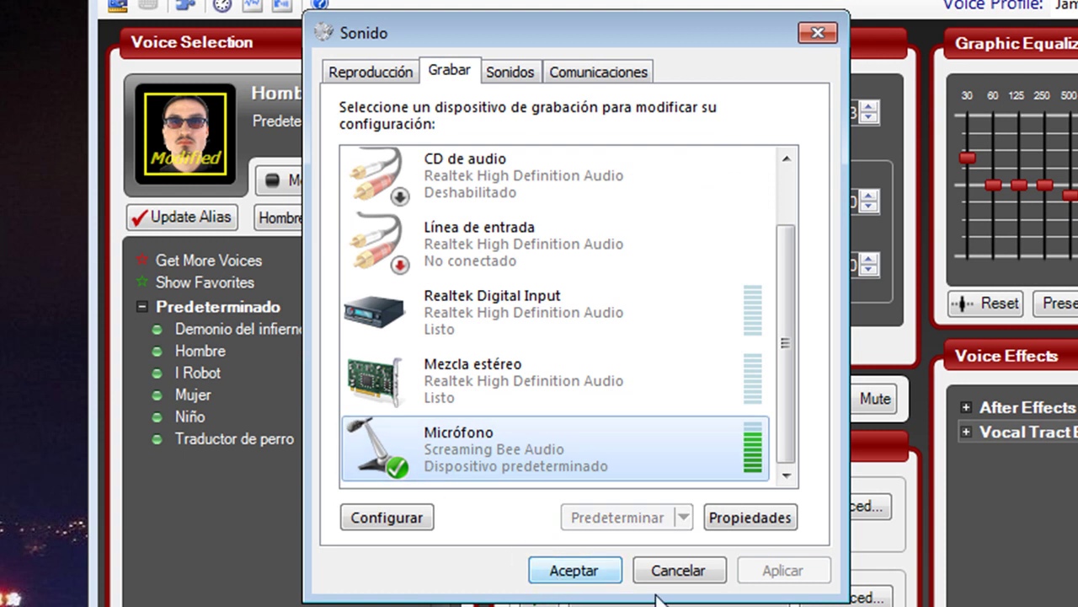
pyautogui.click(602, 575)
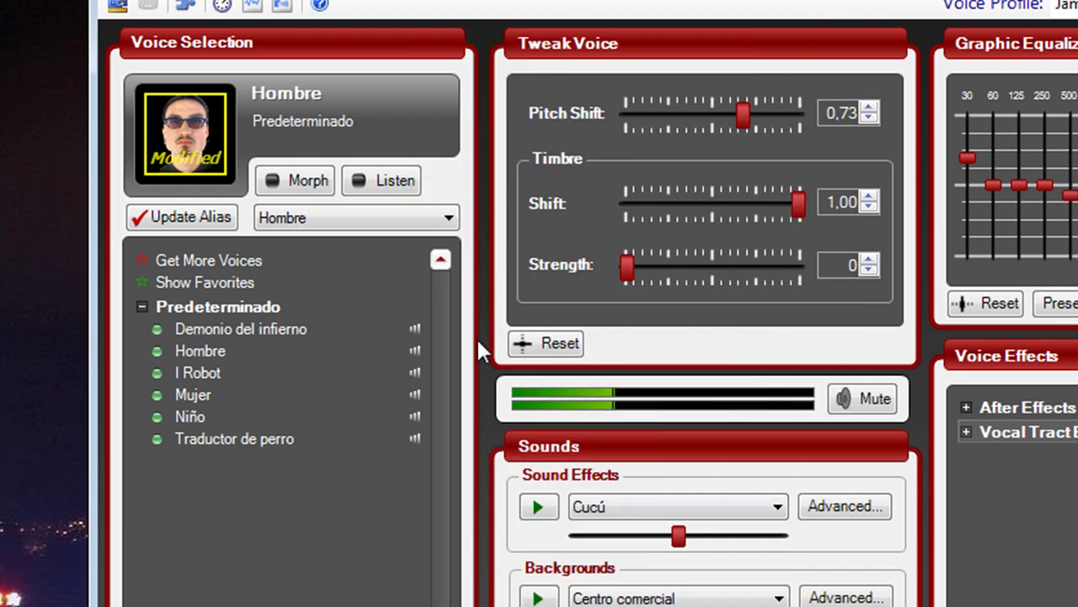